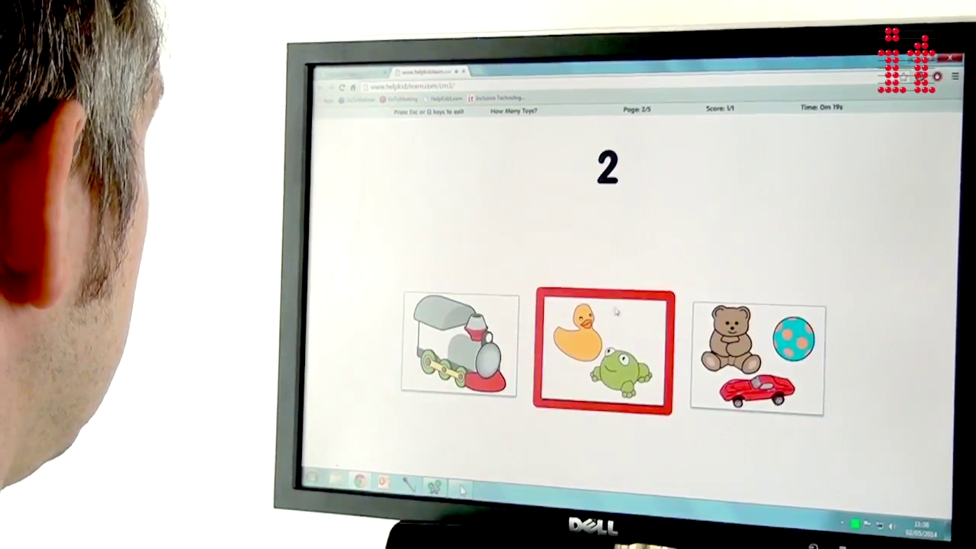
Answer How Many Toys? with the duck-and-frog card, then pick the light-blue sphere.
{"action": "left_click", "coordinate": [656, 343]}
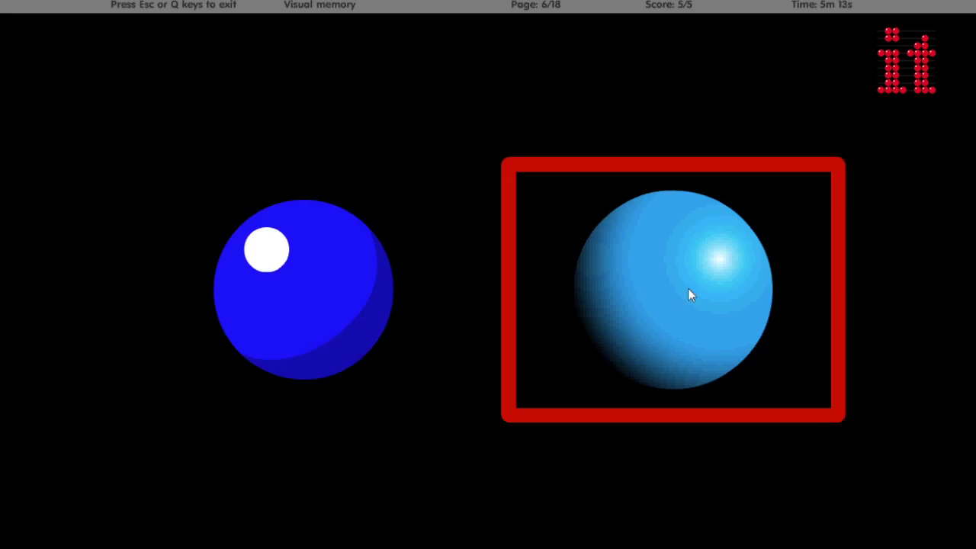
{"action": "left_click", "coordinate": [689, 289]}
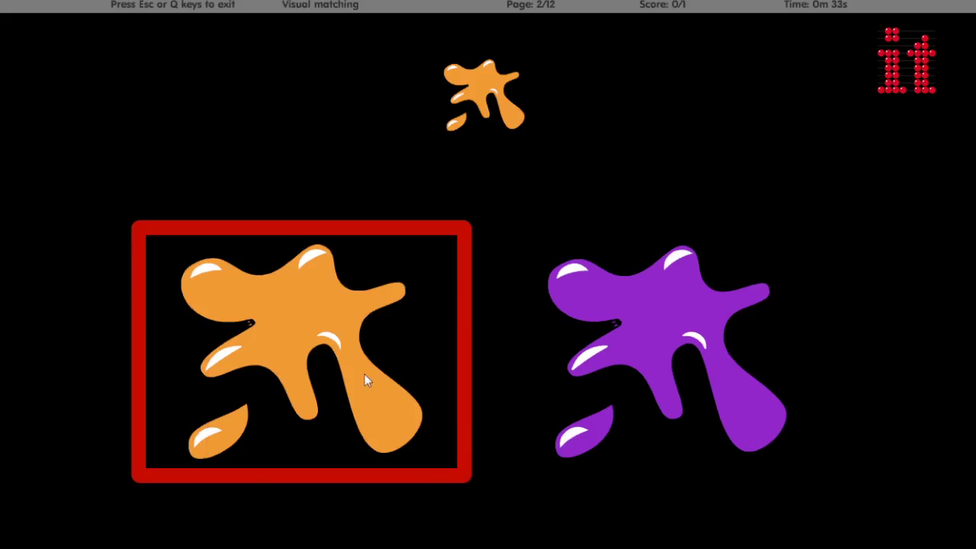
Match the orange splat, then choose Balamory as the TV programme.
{"action": "left_click", "coordinate": [364, 373]}
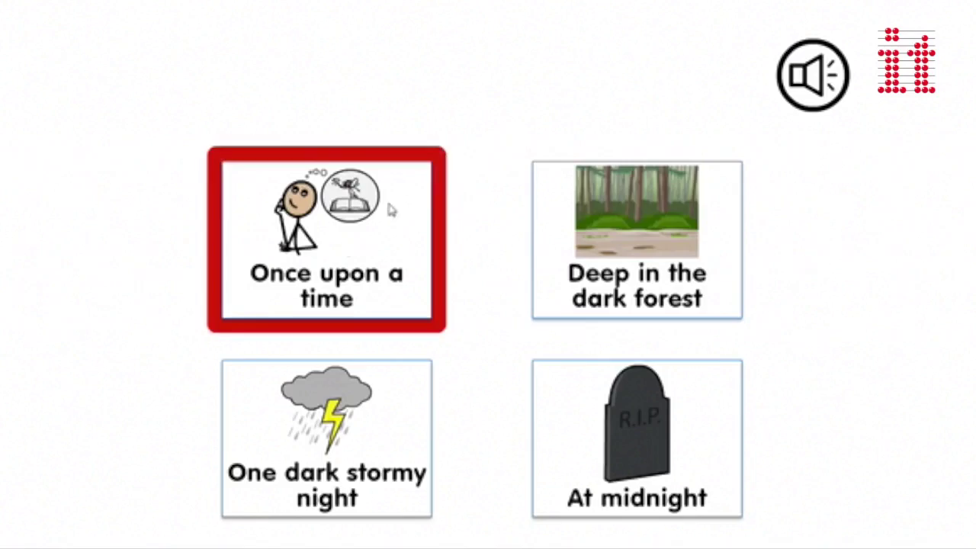
{"action": "left_click", "coordinate": [386, 199]}
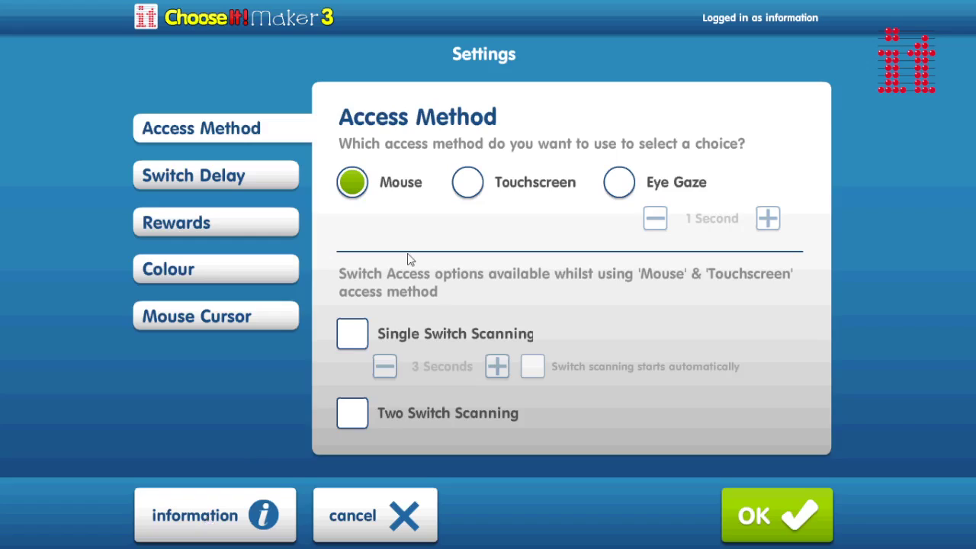
Try the Touchscreen, Eye Gaze and Mouse access methods, then enable Single Switch Scanning.
{"action": "left_click", "coordinate": [468, 187]}
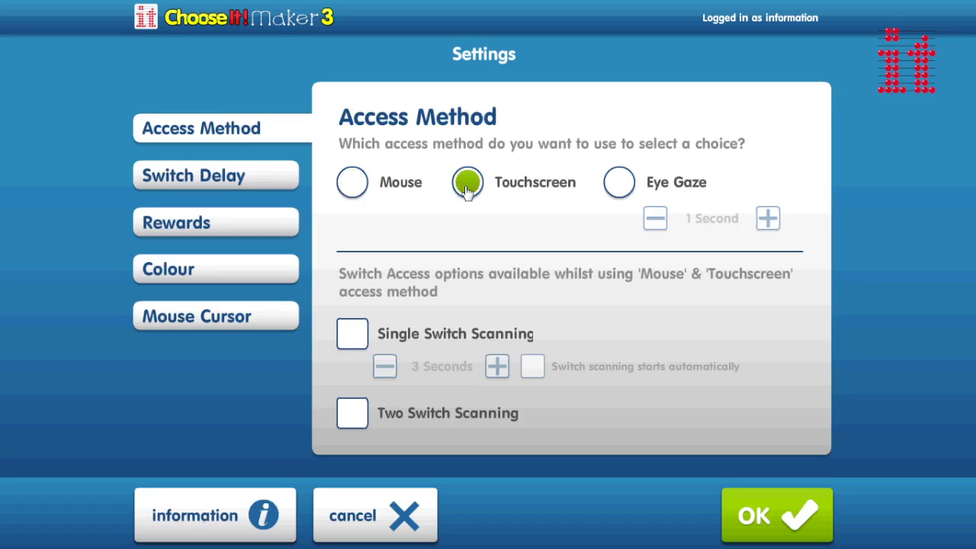
{"action": "left_click", "coordinate": [615, 189]}
{"action": "left_click", "coordinate": [353, 182]}
{"action": "left_click", "coordinate": [355, 337]}
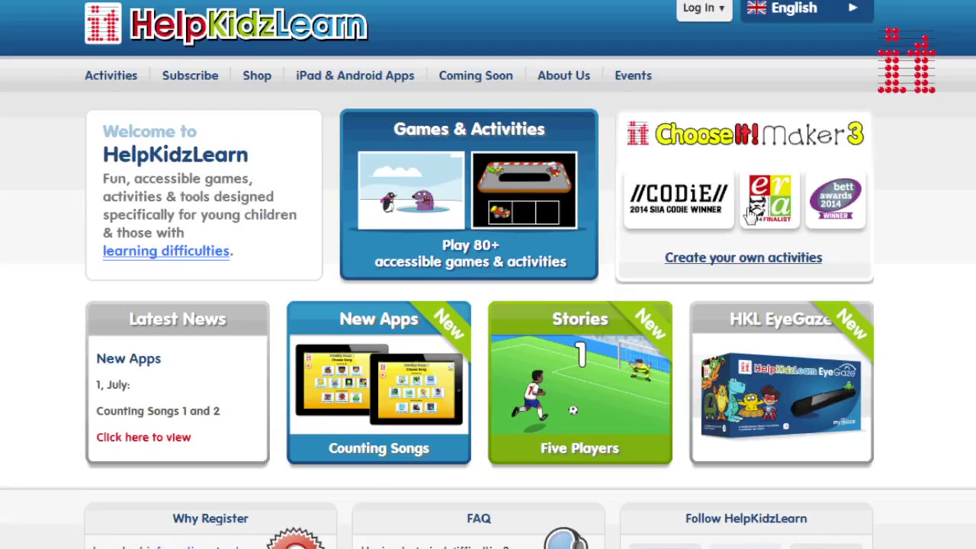
Log in to ChooseIt! Maker 3 on HelpKidzLearn with the account username and password.
{"action": "left_click", "coordinate": [751, 216]}
{"action": "left_click", "coordinate": [262, 301]}
{"action": "type", "text": "Information"}
{"action": "key", "text": "Tab"}
{"action": "type", "text": "••"}
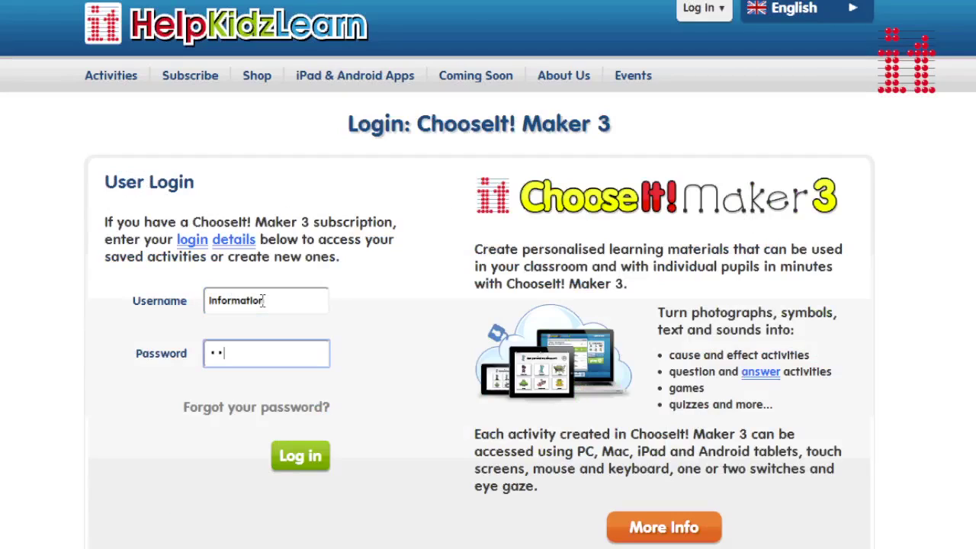
{"action": "left_click", "coordinate": [300, 456]}
Launch ChooseIt! Maker 3 and create a new activity titled 'On holiday I went'.
{"action": "left_click", "coordinate": [274, 353]}
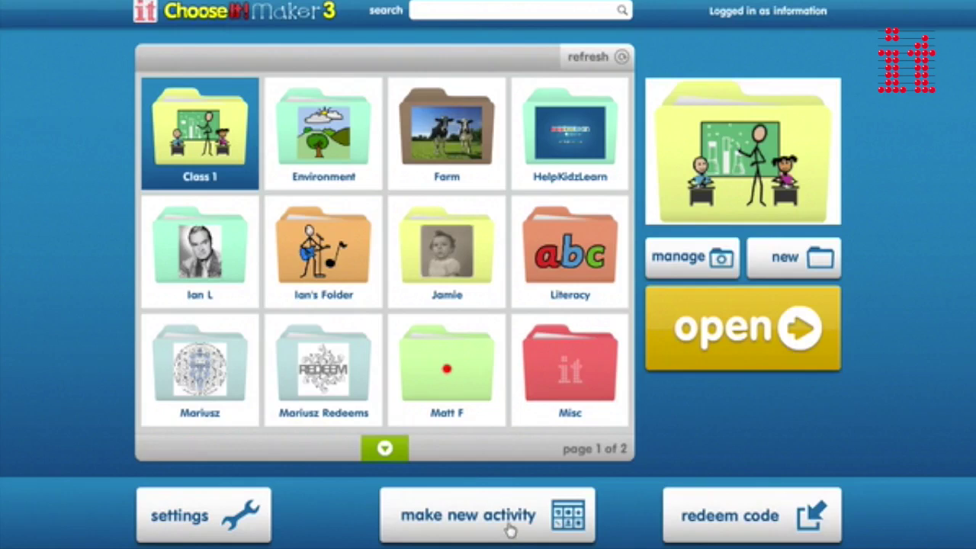
{"action": "left_click", "coordinate": [510, 532]}
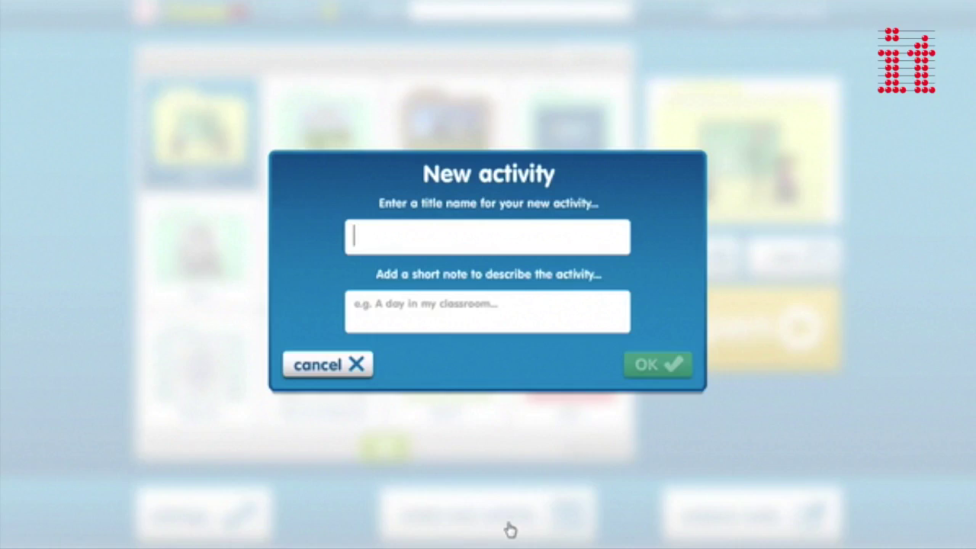
{"action": "type", "text": "On holiday I went to..."}
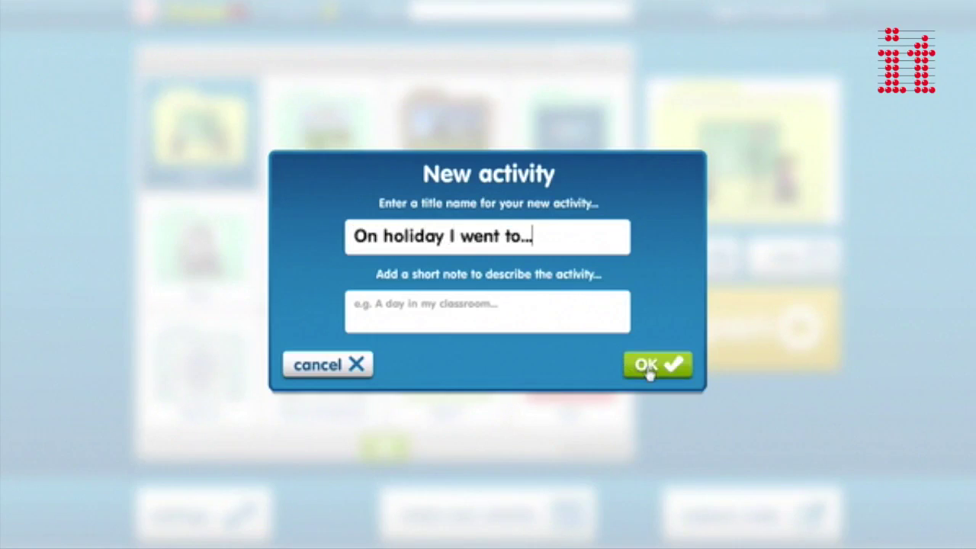
{"action": "left_click", "coordinate": [647, 367]}
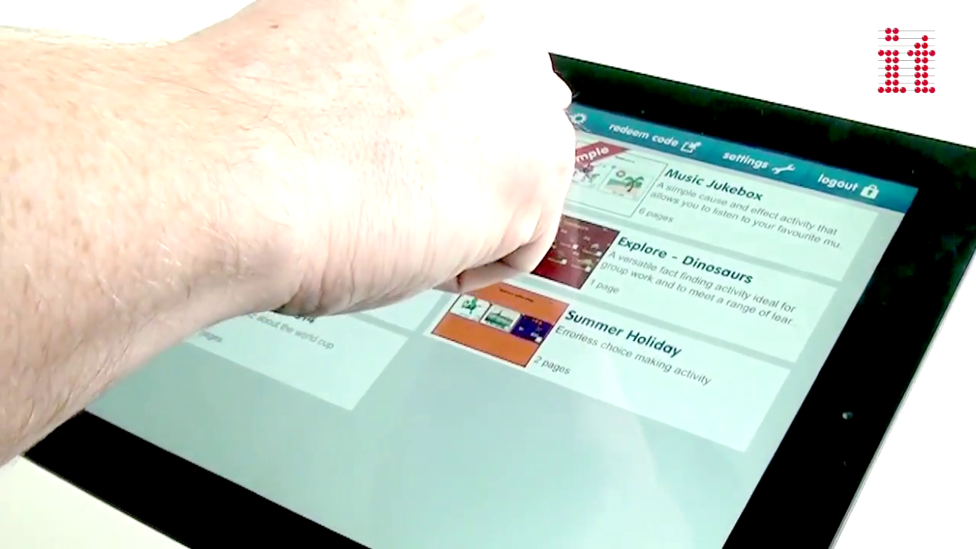
Download the My Holiday activity from the online activities list on the iPad.
{"action": "left_click", "coordinate": [472, 312]}
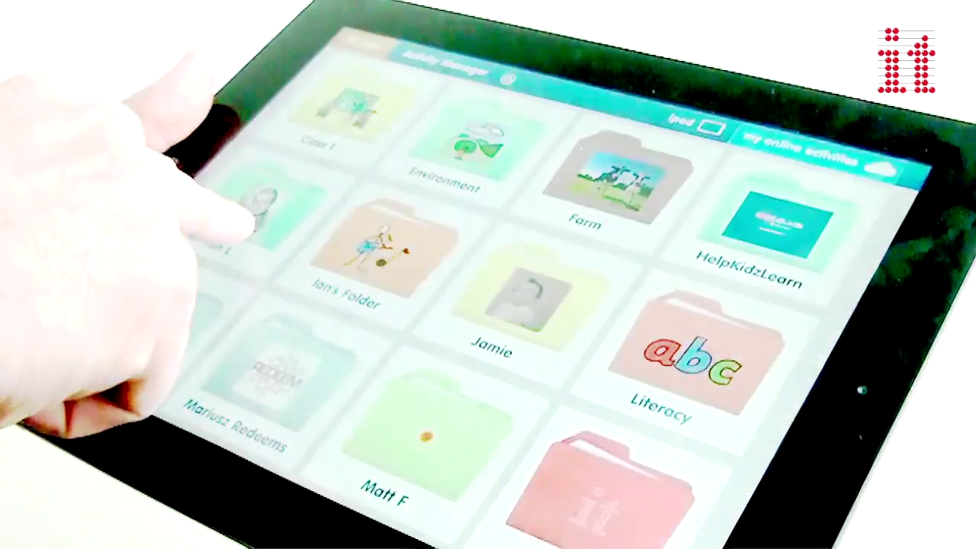
{"action": "left_click", "coordinate": [214, 218]}
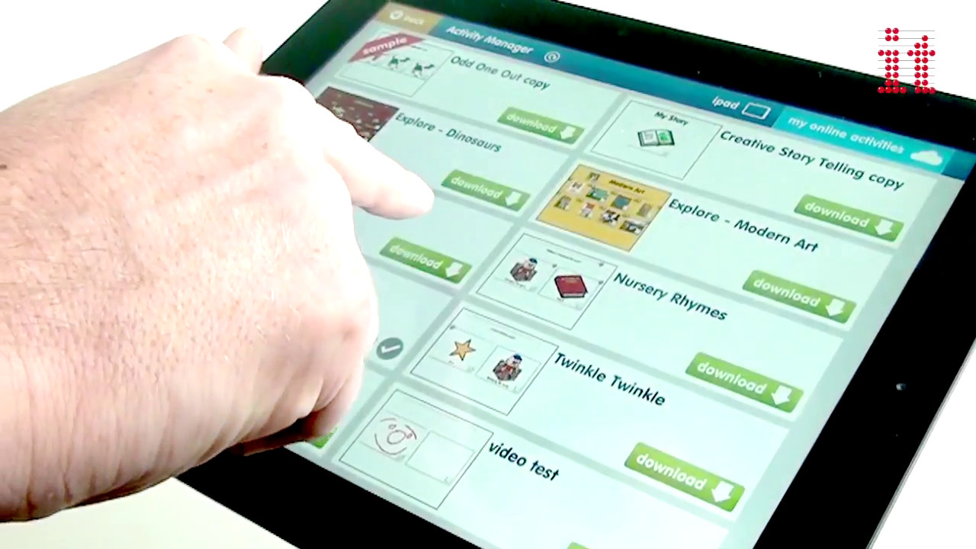
{"action": "left_click", "coordinate": [423, 260]}
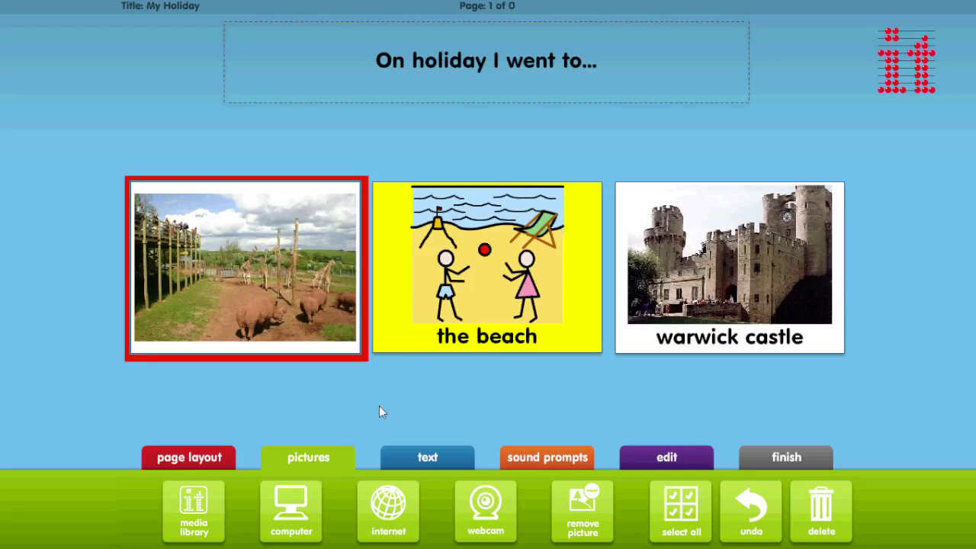
Caption the zoo picture 'the zoo' and save the My Holiday activity.
{"action": "left_click", "coordinate": [426, 459]}
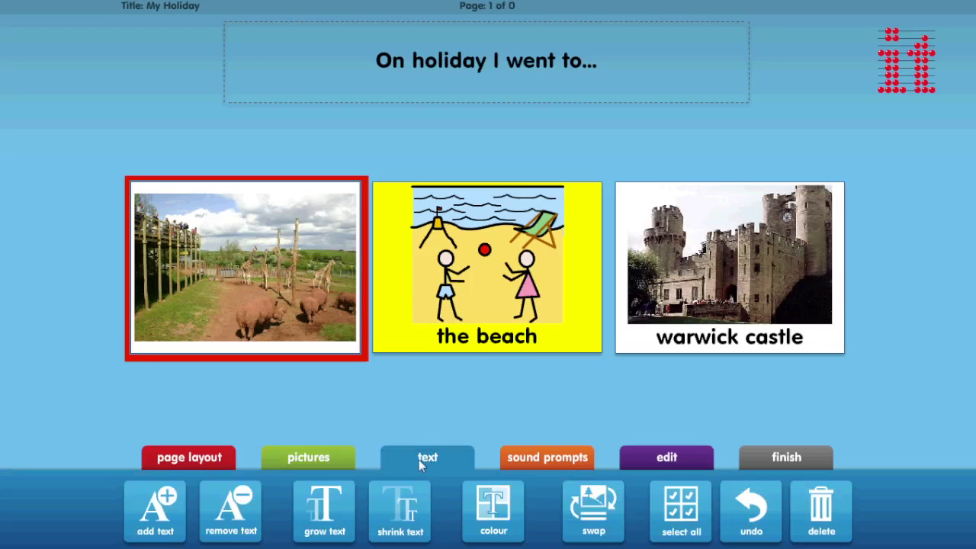
{"action": "left_click", "coordinate": [155, 509]}
{"action": "type", "text": "the zoo"}
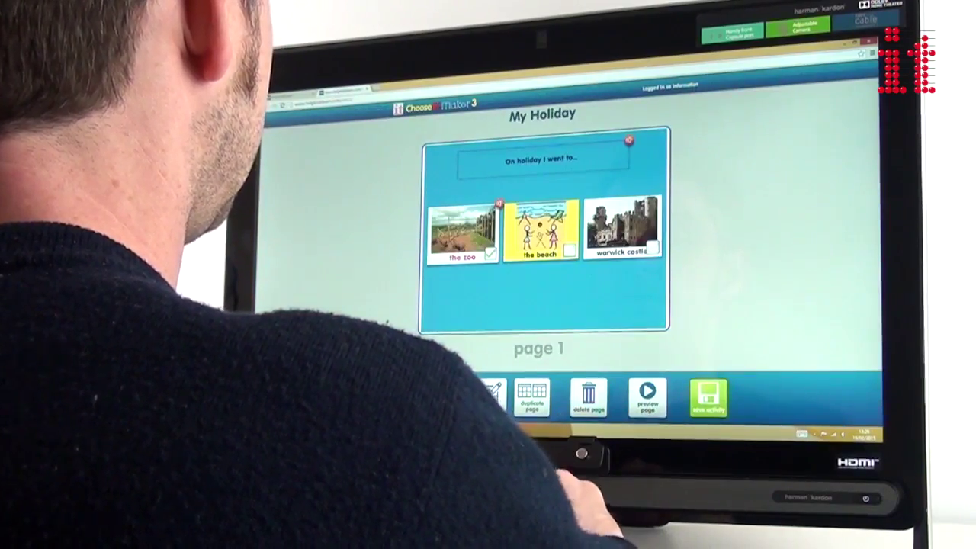
{"action": "left_click", "coordinate": [708, 396]}
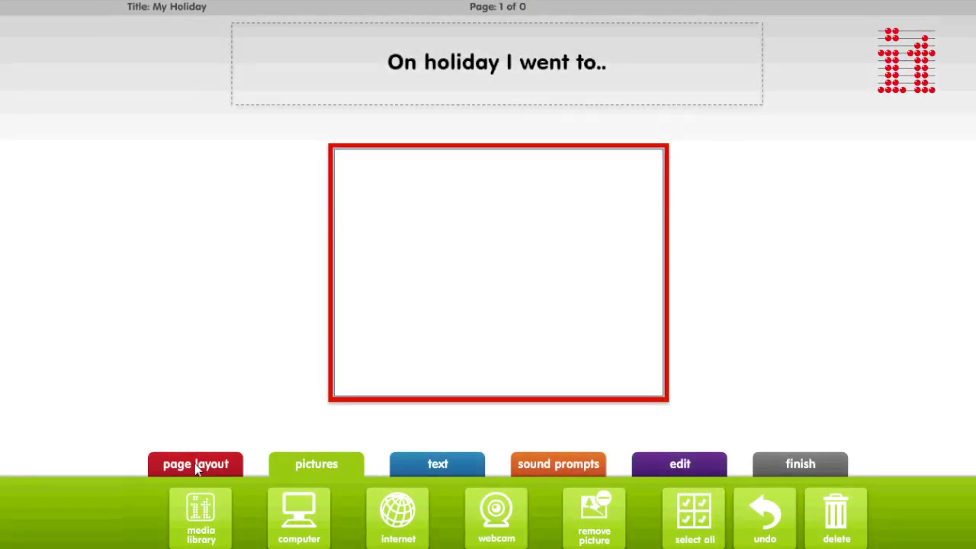
Add two more boxes so the page holds three in a row.
{"action": "left_click", "coordinate": [196, 467]}
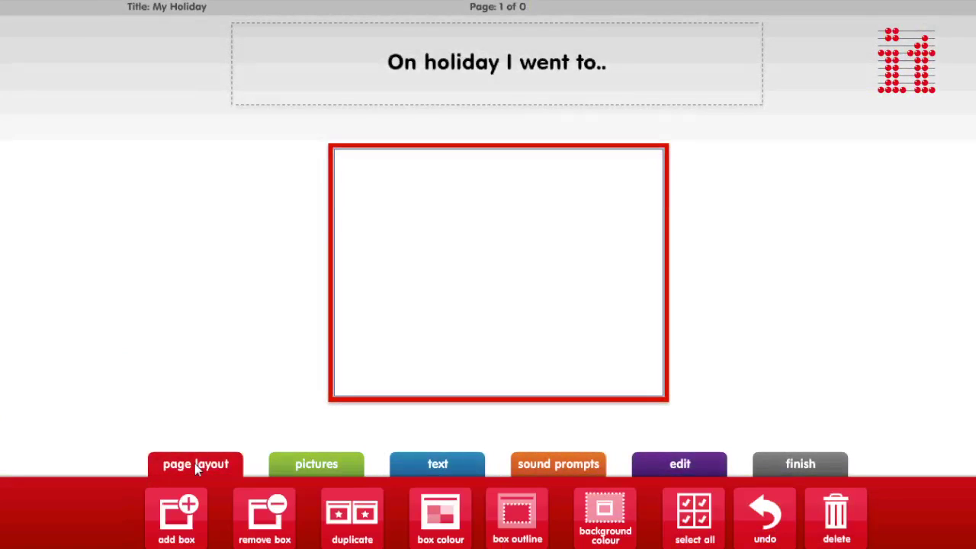
{"action": "left_click", "coordinate": [184, 526]}
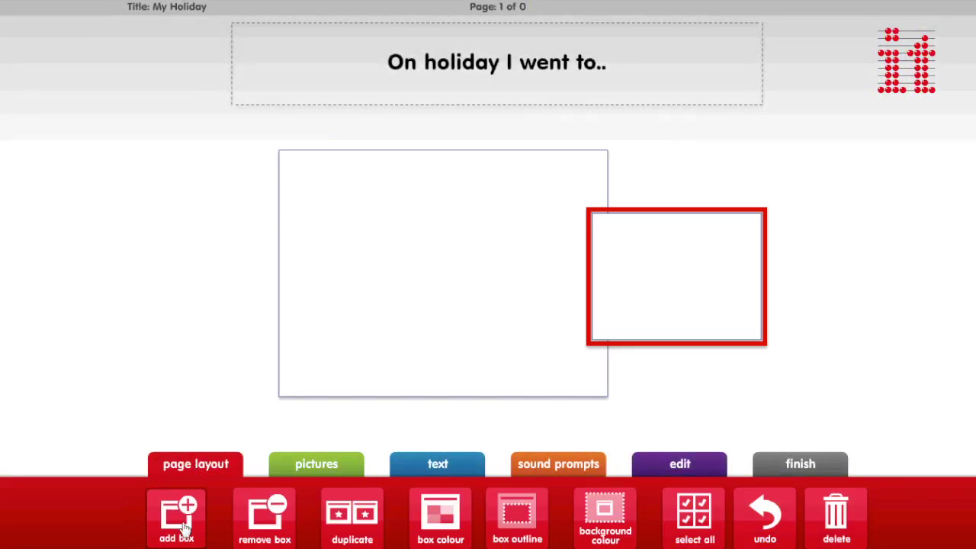
{"action": "left_click", "coordinate": [183, 526]}
Set the page background to blue and select the middle box.
{"action": "left_click", "coordinate": [605, 515]}
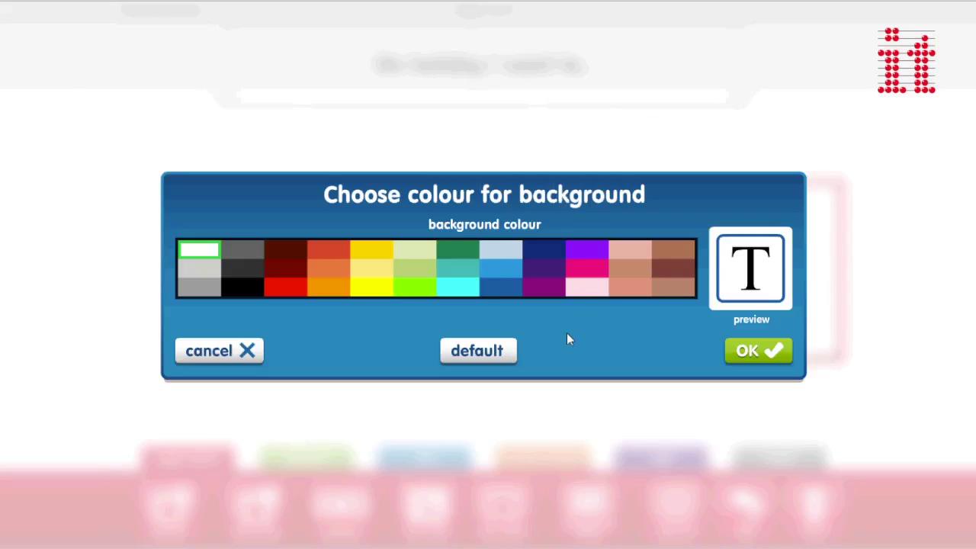
{"action": "left_click", "coordinate": [489, 286]}
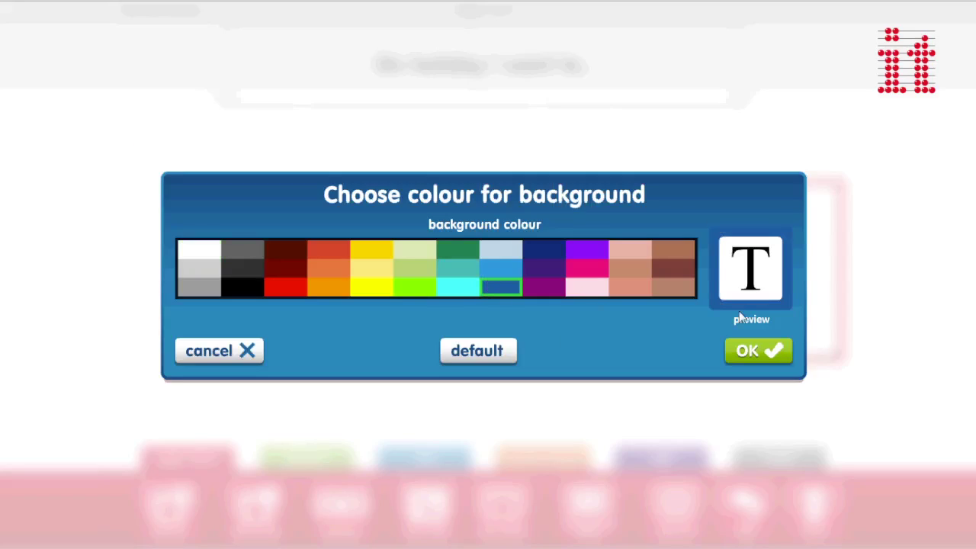
{"action": "left_click", "coordinate": [775, 350]}
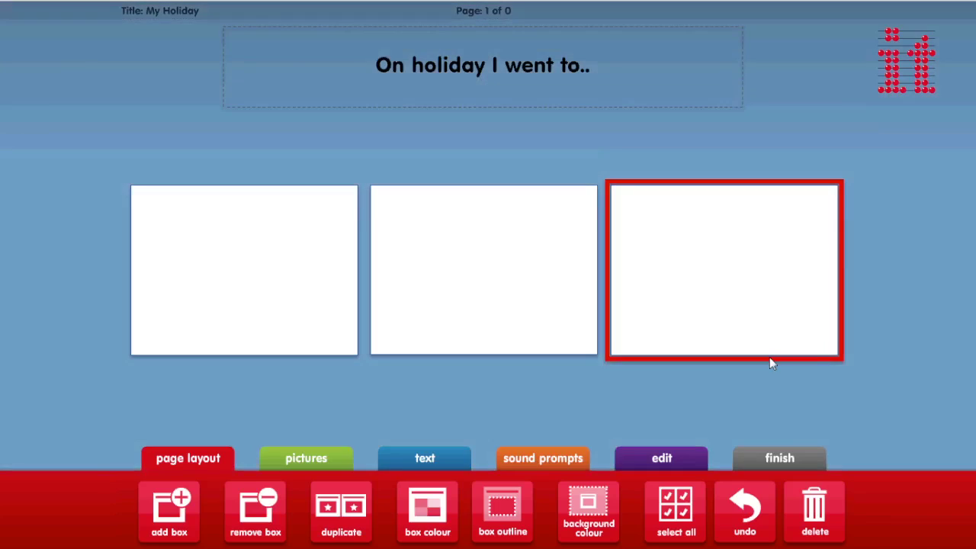
{"action": "left_click", "coordinate": [468, 294]}
{"action": "left_click", "coordinate": [311, 458]}
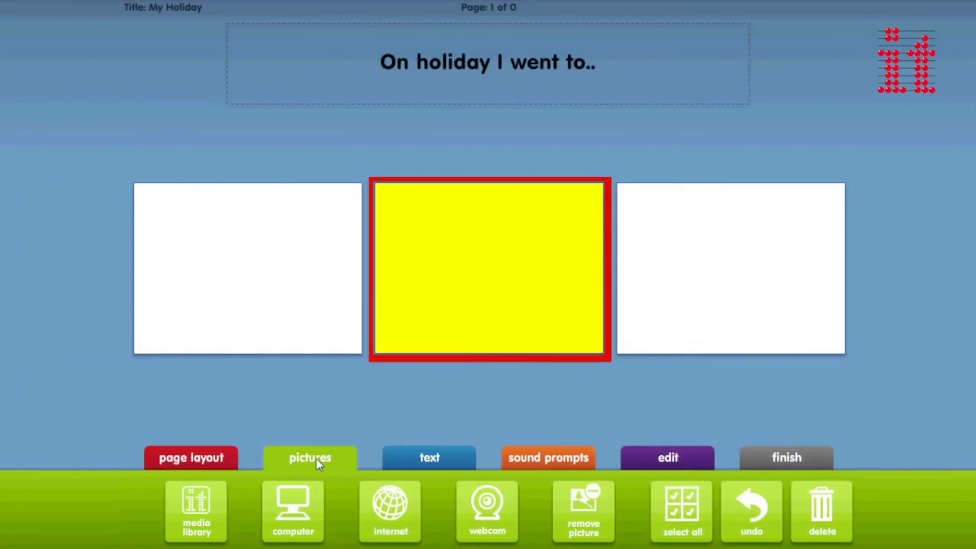
Search the media library for 'beach' and place the two-children symbol in the middle cell.
{"action": "left_click", "coordinate": [196, 510]}
{"action": "type", "text": "be"}
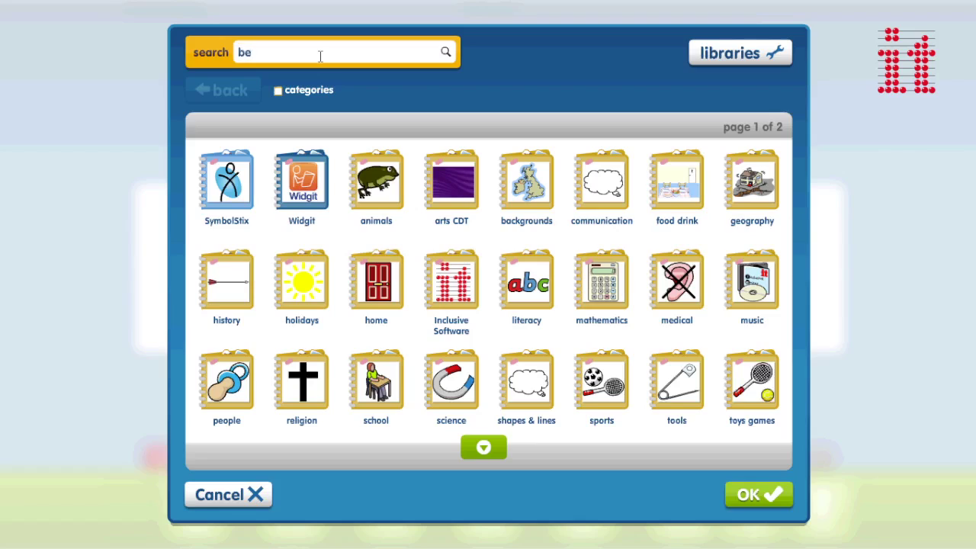
{"action": "type", "text": "ach"}
{"action": "key", "text": "Return"}
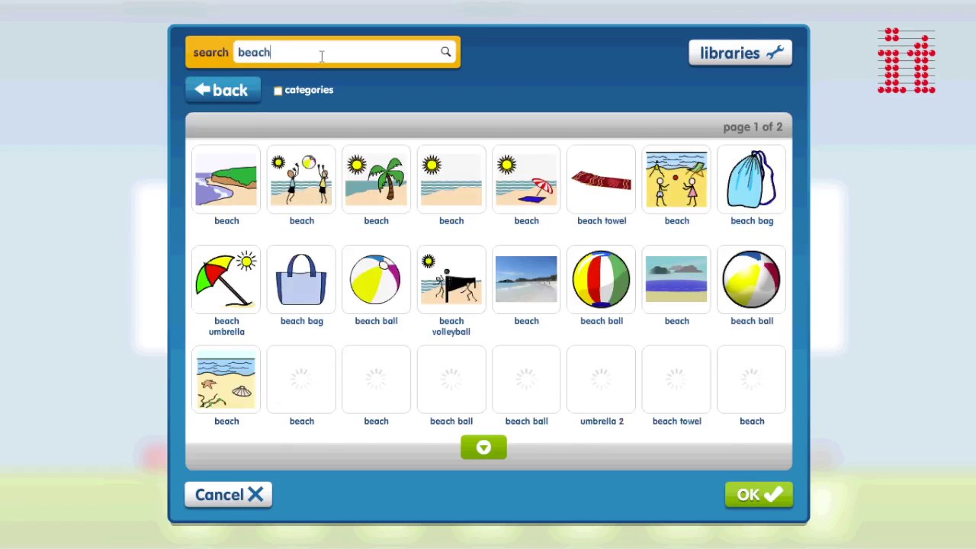
{"action": "left_click", "coordinate": [674, 195]}
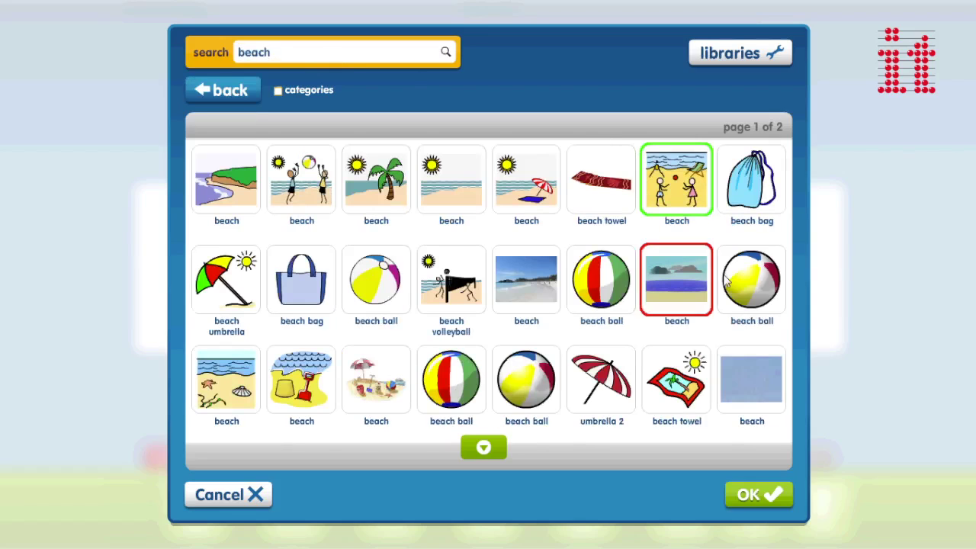
{"action": "left_click", "coordinate": [761, 495]}
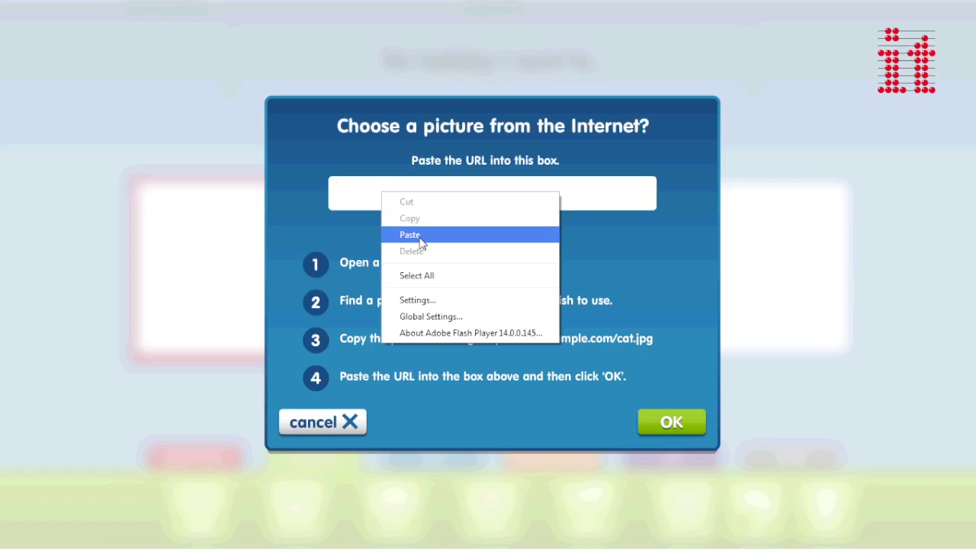
Paste the zoo picture's web address and insert the Warwick Castle photo into the right cell.
{"action": "left_click", "coordinate": [412, 234]}
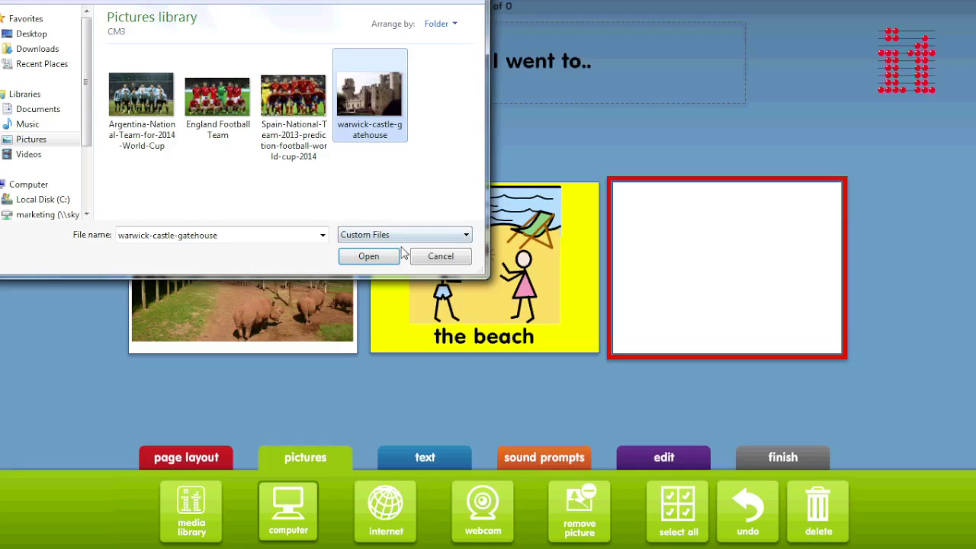
{"action": "left_click", "coordinate": [372, 257]}
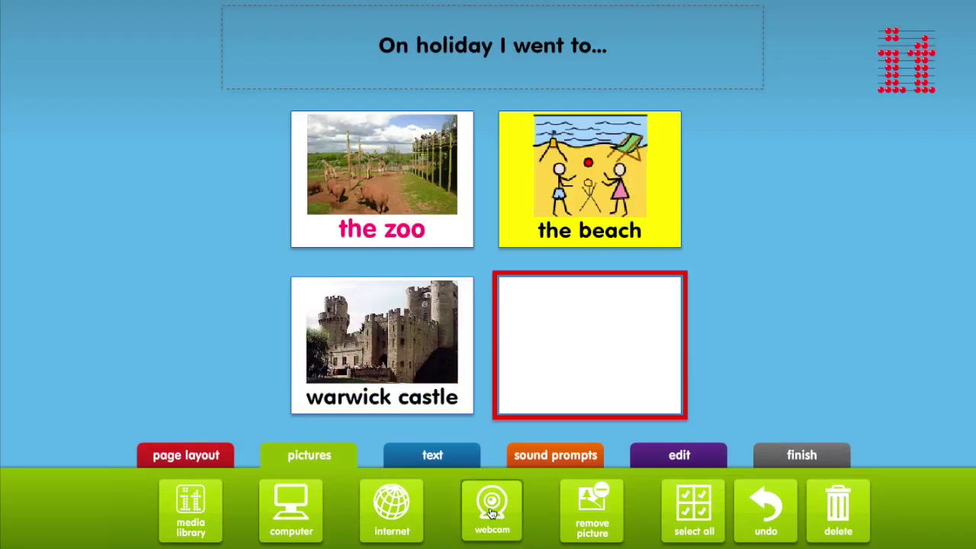
{"action": "left_click", "coordinate": [492, 514]}
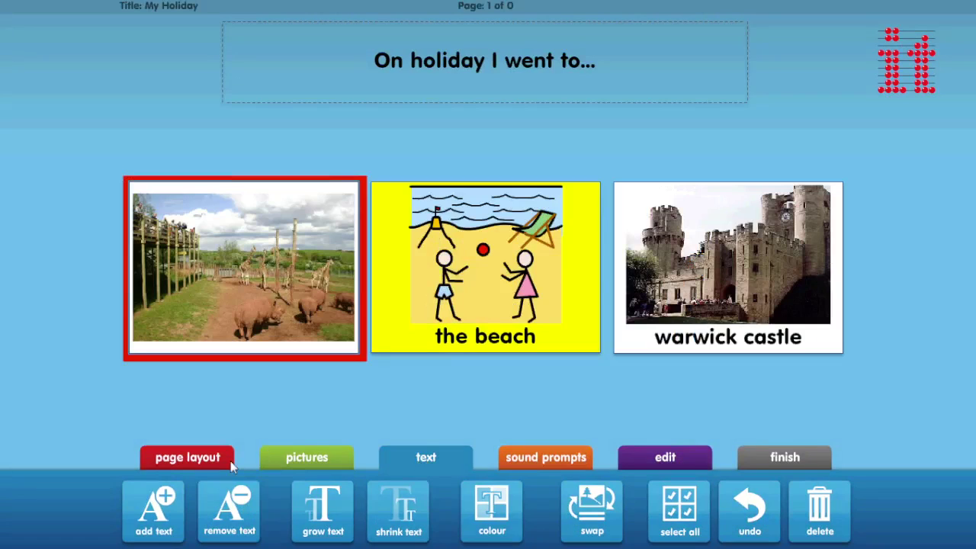
Caption the zoo card 'the zoo'.
{"action": "left_click", "coordinate": [143, 512]}
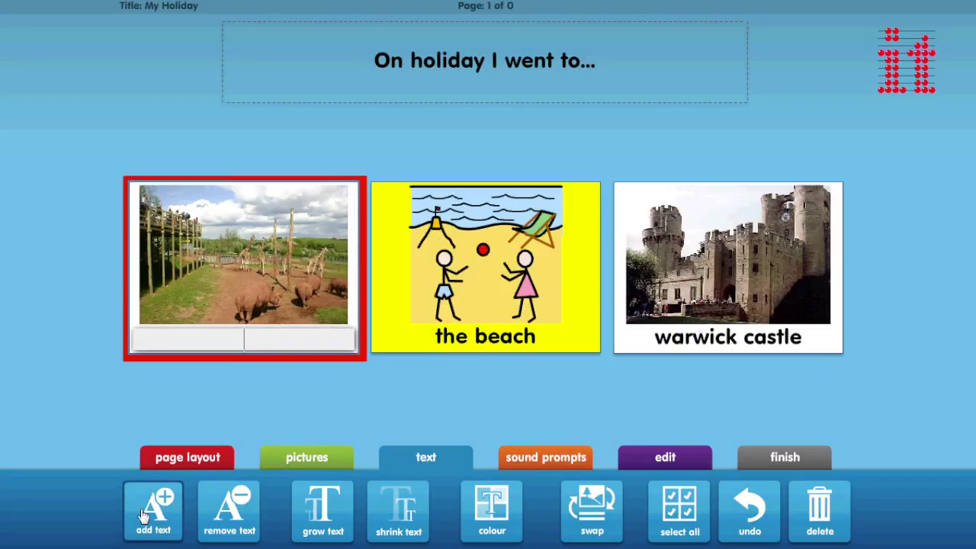
{"action": "type", "text": "the zoo"}
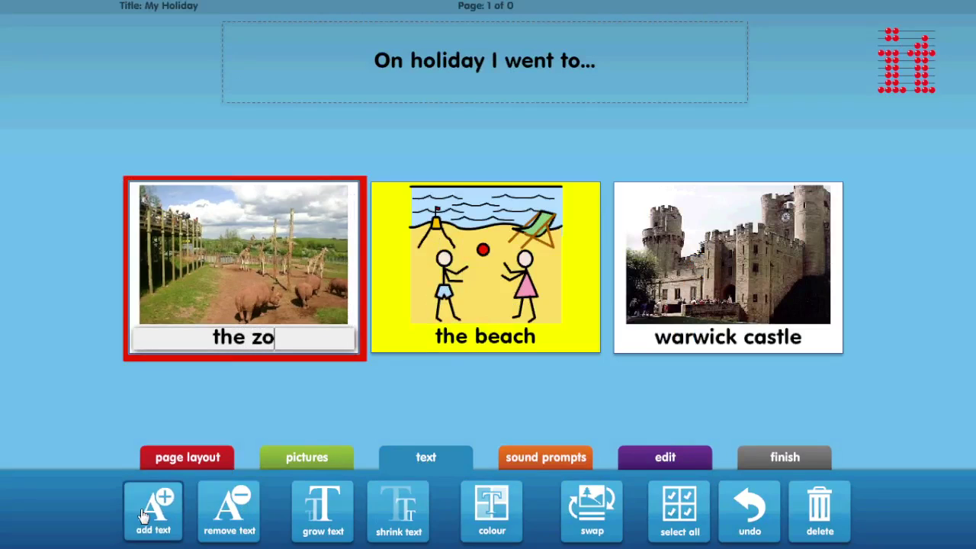
{"action": "key", "text": "Return"}
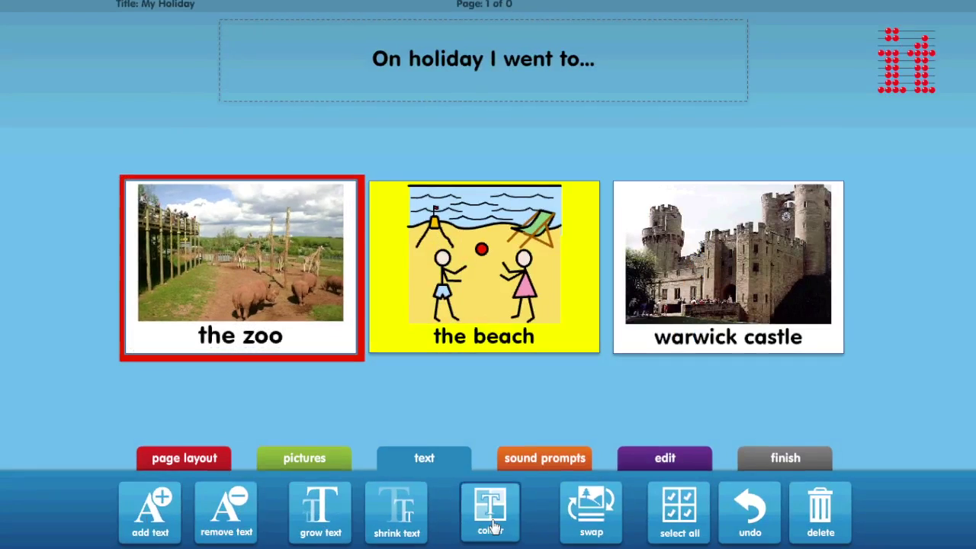
Colour the zoo caption hot pink and try swapping the beach caption above, then back below.
{"action": "left_click", "coordinate": [492, 525]}
{"action": "left_click", "coordinate": [584, 272]}
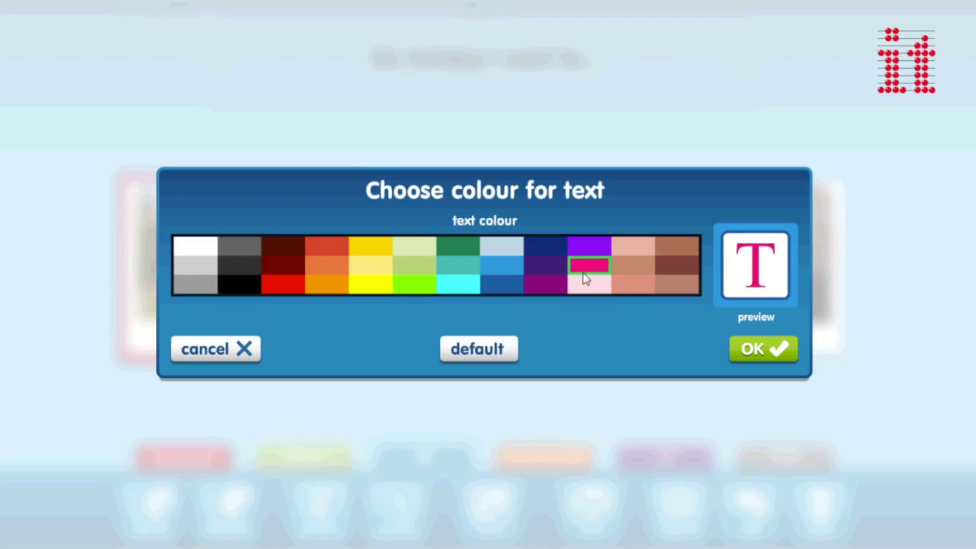
{"action": "left_click", "coordinate": [753, 349]}
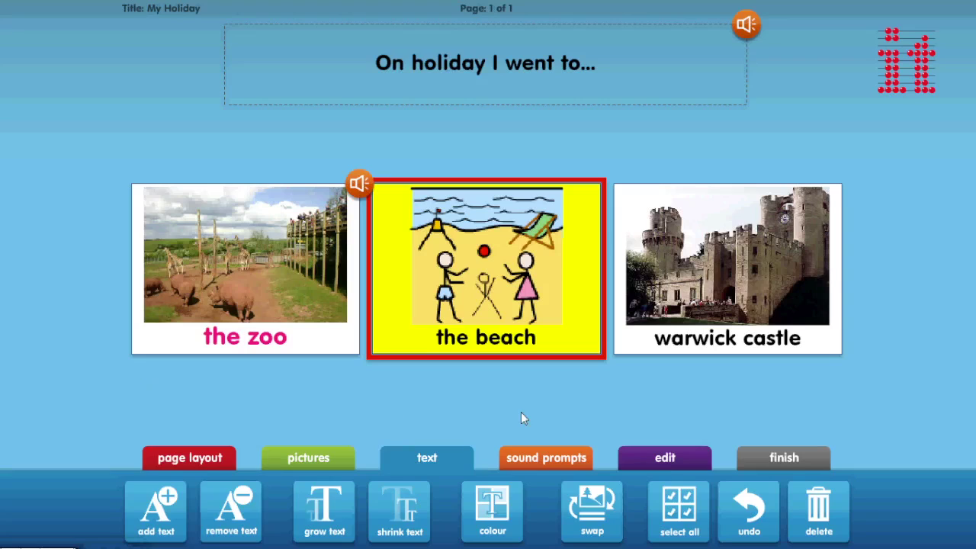
{"action": "left_click", "coordinate": [591, 509]}
{"action": "left_click", "coordinate": [591, 509]}
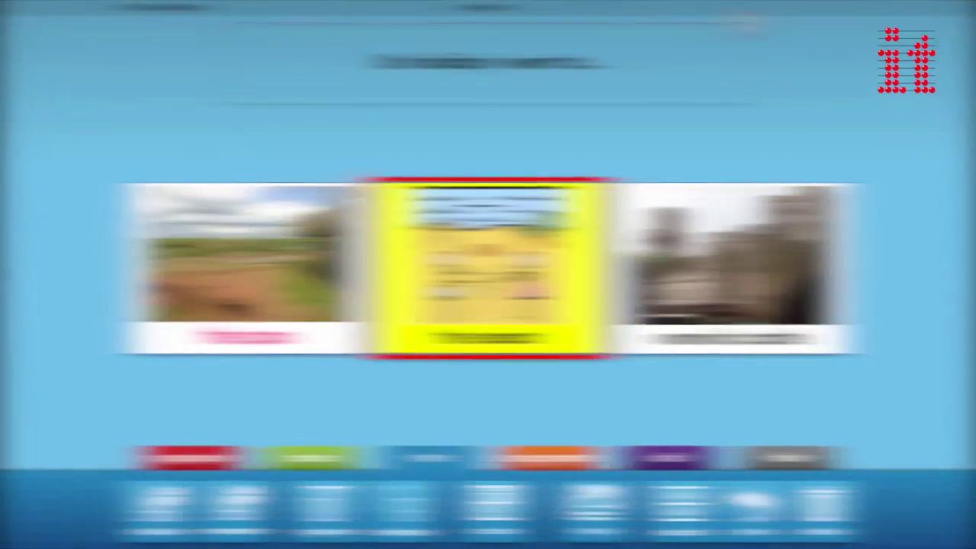
Give the zoo card a monkey sound loaded from an MP3 file.
{"action": "left_click", "coordinate": [532, 460]}
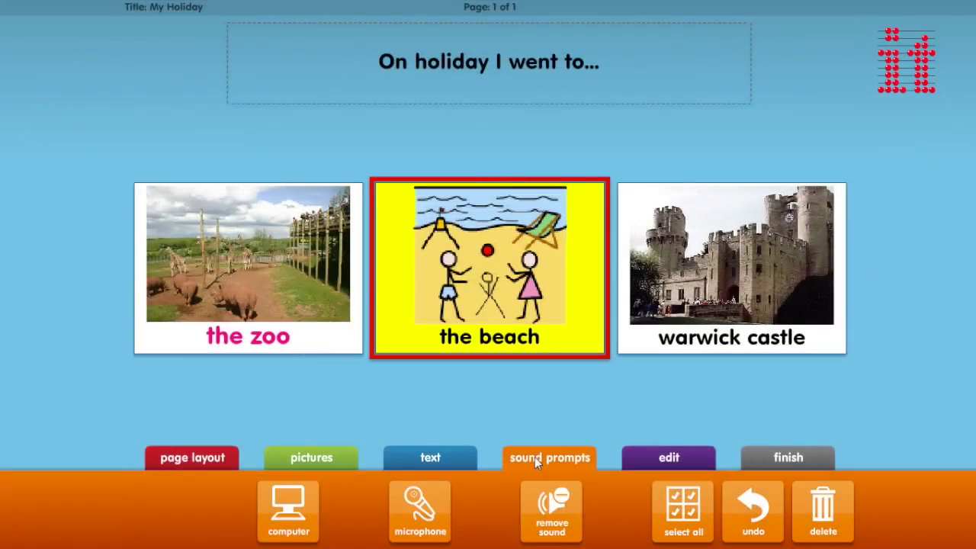
{"action": "left_click", "coordinate": [263, 283]}
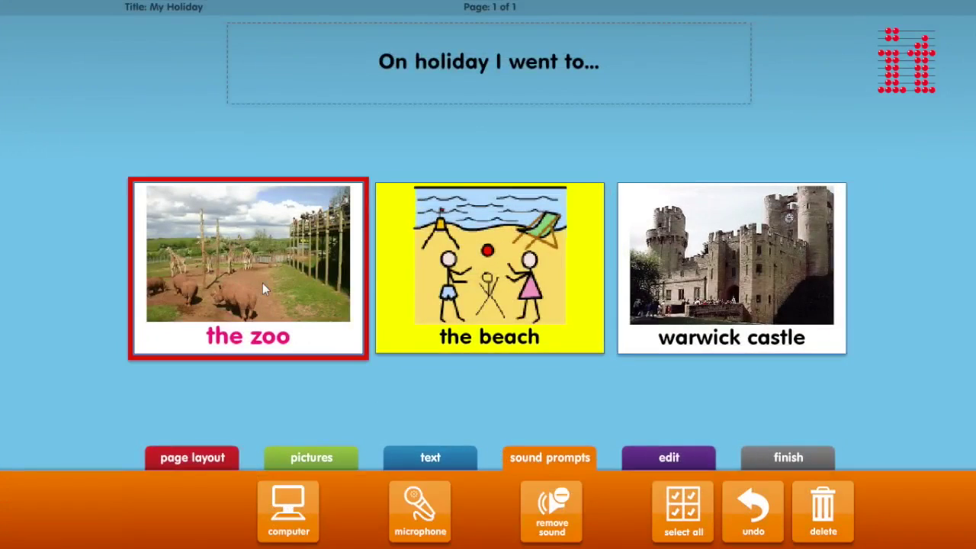
{"action": "left_click", "coordinate": [295, 537]}
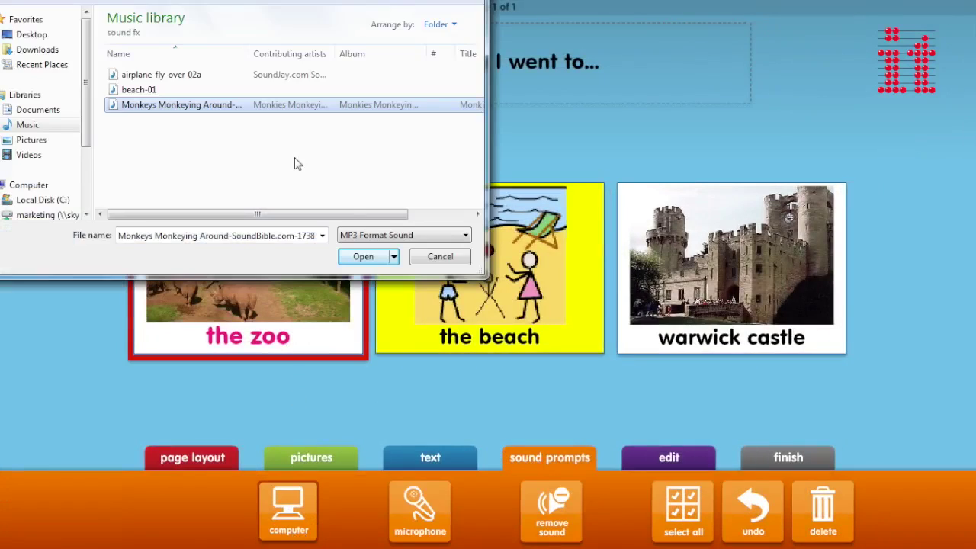
{"action": "left_click", "coordinate": [366, 255]}
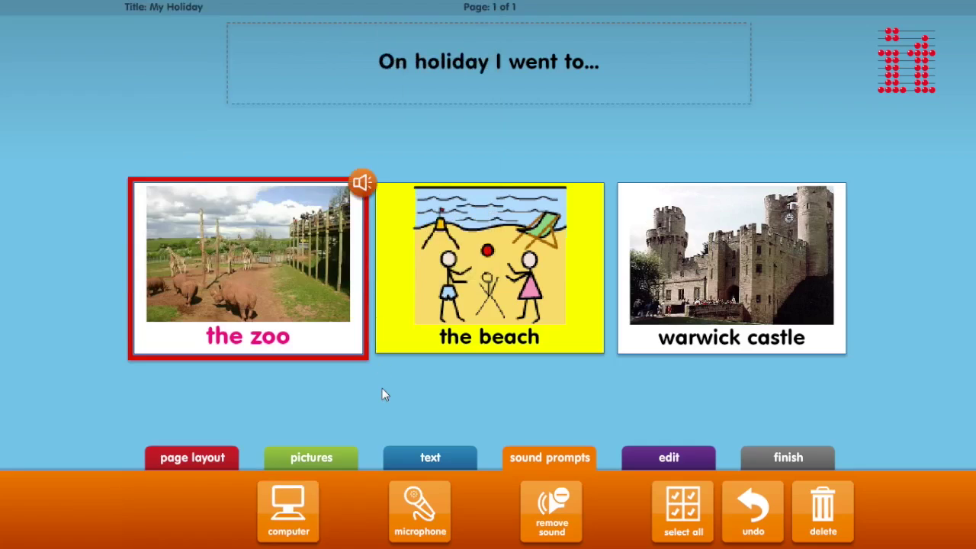
Record a spoken prompt for the question title.
{"action": "left_click", "coordinate": [382, 388]}
{"action": "left_click", "coordinate": [418, 517]}
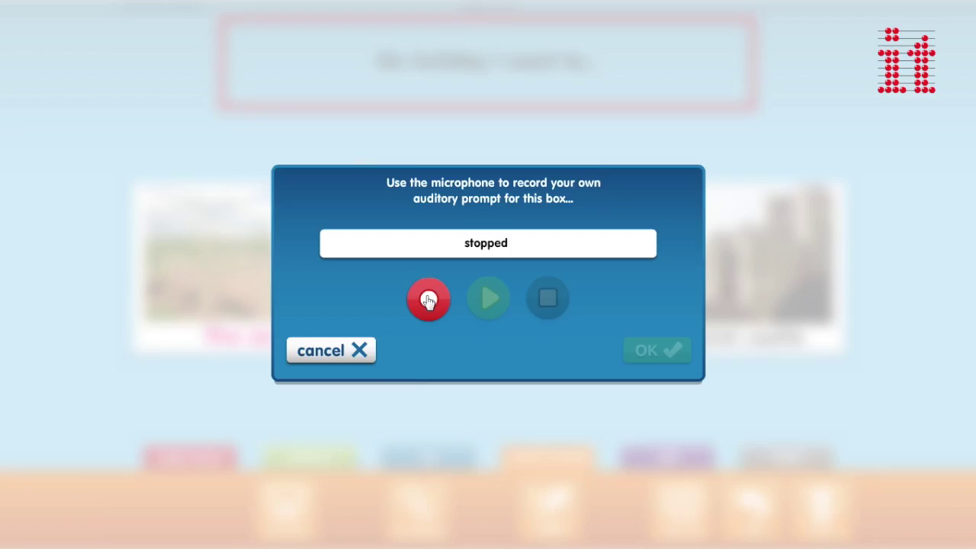
{"action": "left_click", "coordinate": [427, 298]}
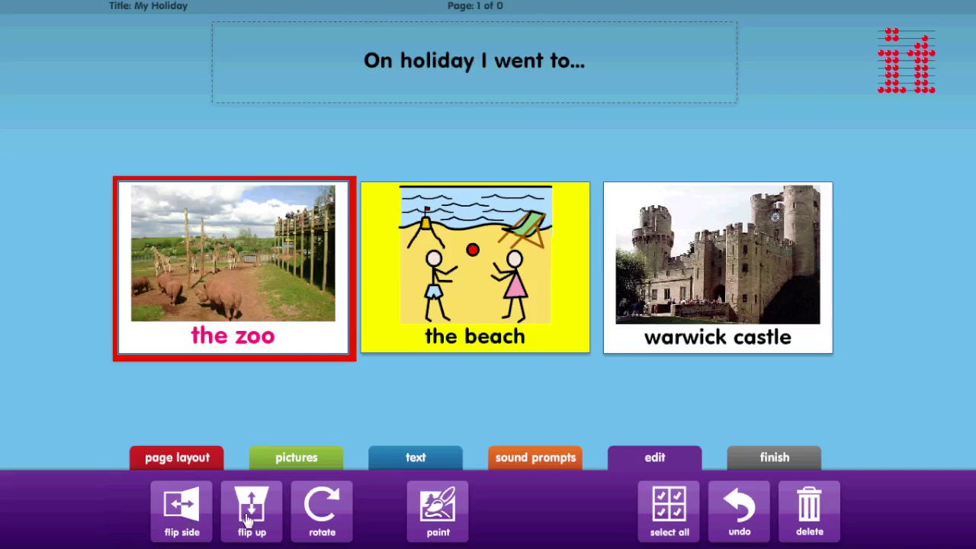
Paint a small figure into the beach picture.
{"action": "left_click", "coordinate": [448, 310]}
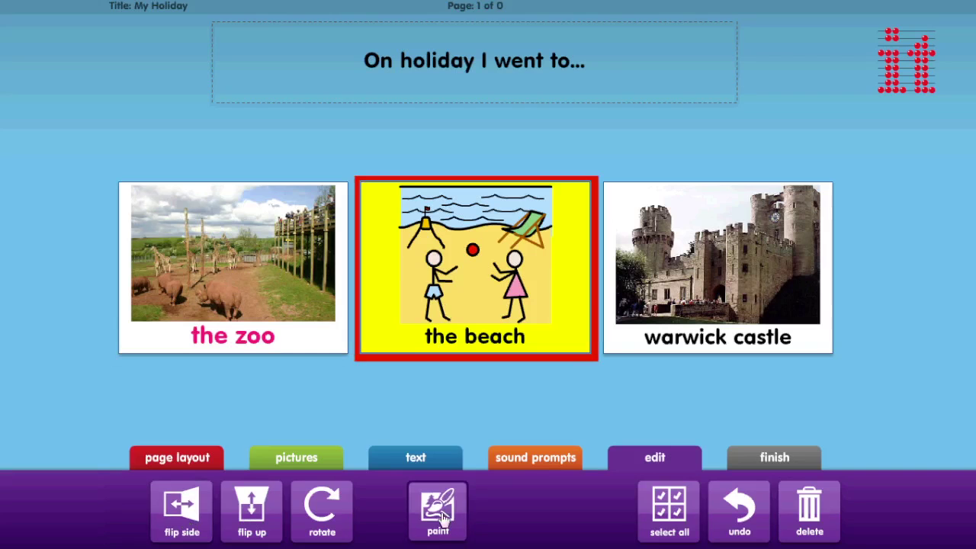
{"action": "left_click", "coordinate": [438, 510]}
{"action": "mouse_move", "coordinate": [493, 279]}
{"action": "left_mouse_down"}
{"action": "mouse_move", "coordinate": [475, 277]}
{"action": "mouse_move", "coordinate": [511, 346]}
{"action": "left_mouse_up"}
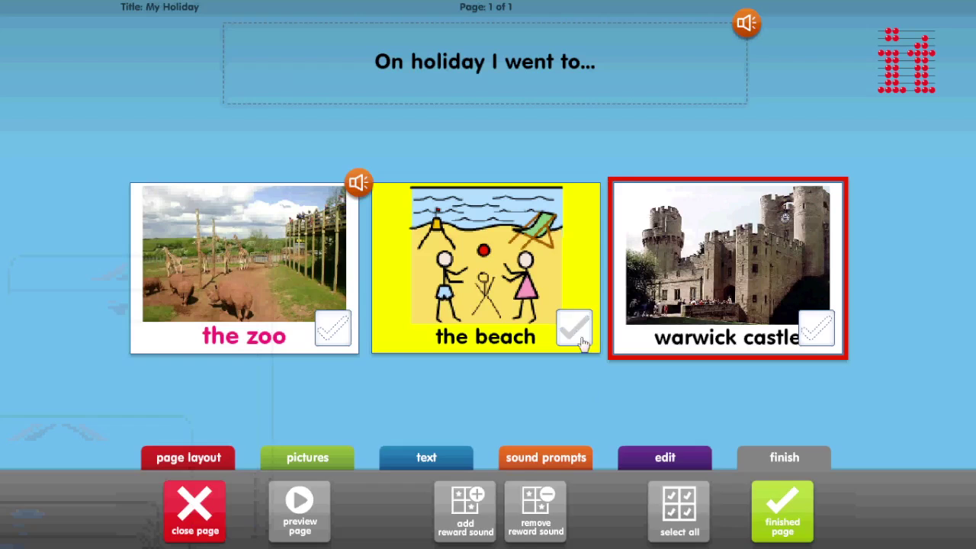
Mark the beach, zoo and warwick castle cards correct and begin adding a reward sound.
{"action": "left_click", "coordinate": [582, 334]}
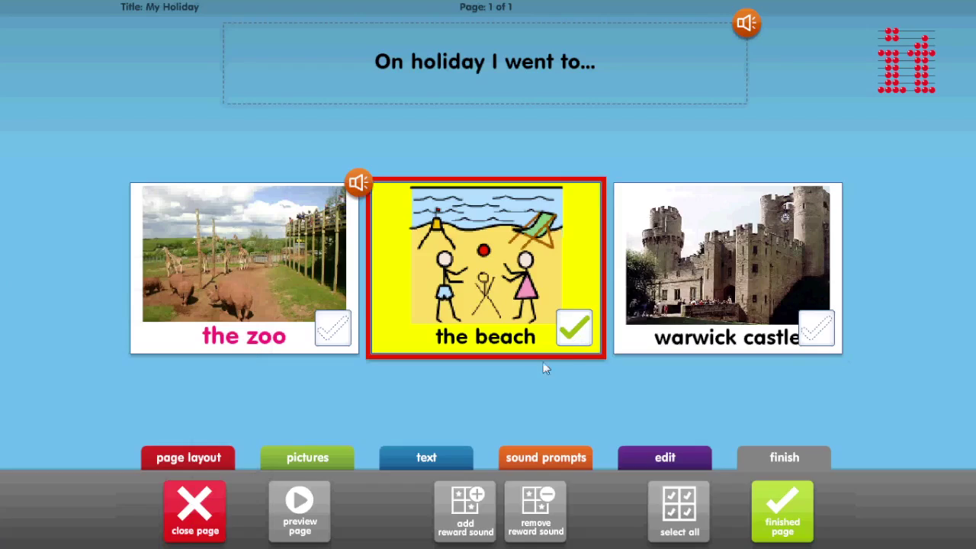
{"action": "left_click", "coordinate": [334, 332]}
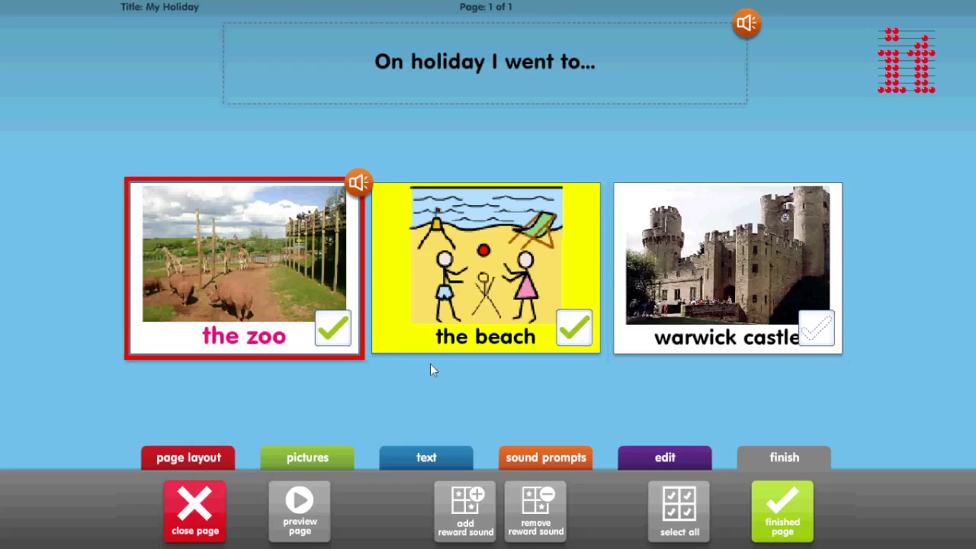
{"action": "left_click", "coordinate": [815, 335]}
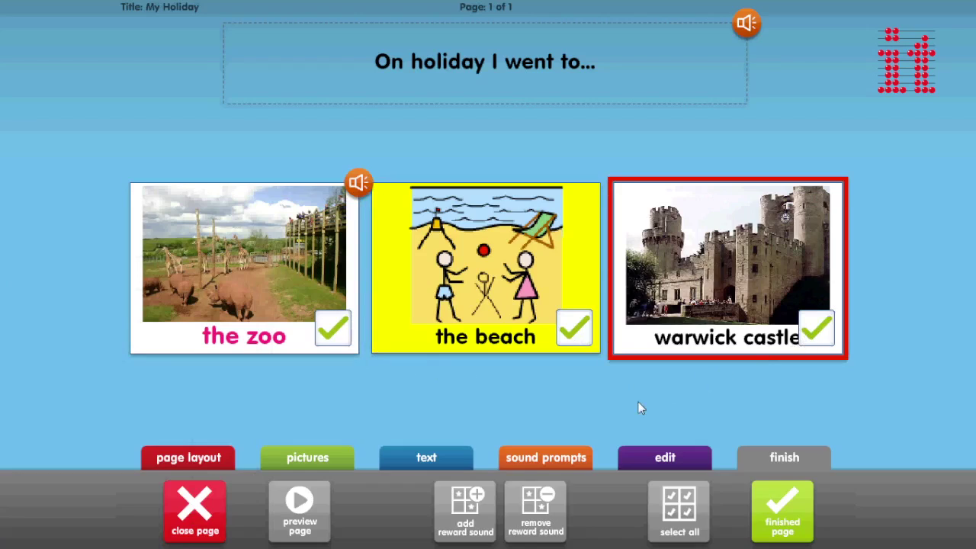
{"action": "left_click", "coordinate": [478, 518]}
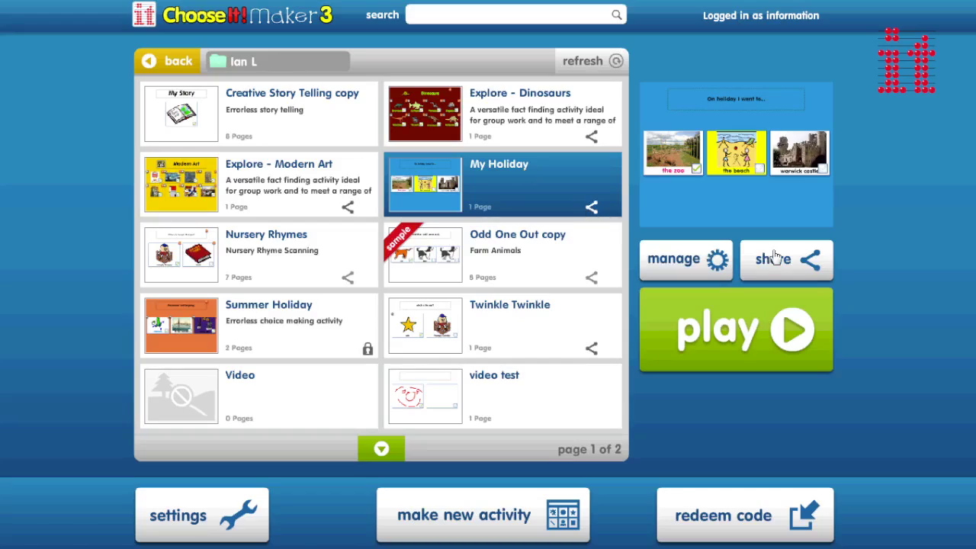
Share My Holiday by code and start an email containing its share code.
{"action": "left_click", "coordinate": [775, 259]}
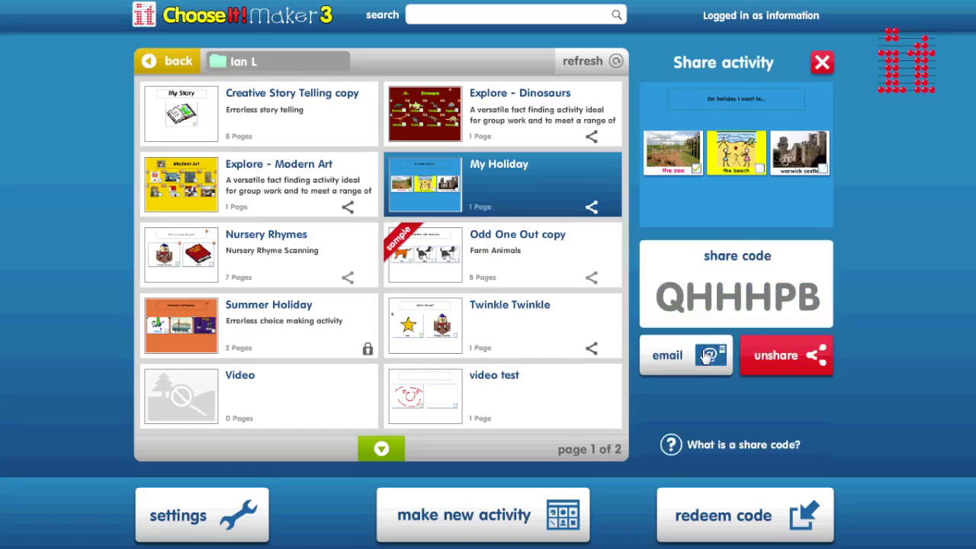
{"action": "left_click", "coordinate": [707, 357]}
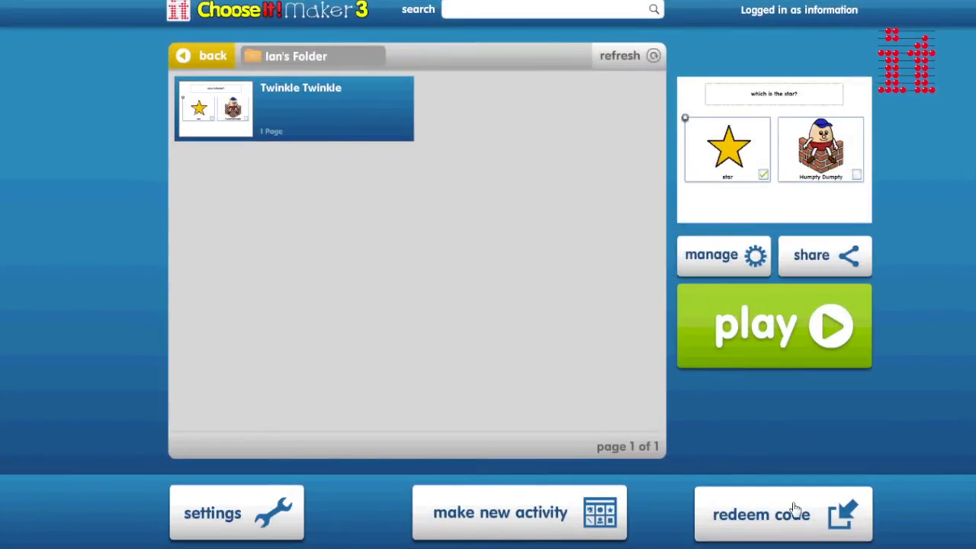
Enter the received share code in the redeem box and confirm it with OK.
{"action": "left_click", "coordinate": [789, 513]}
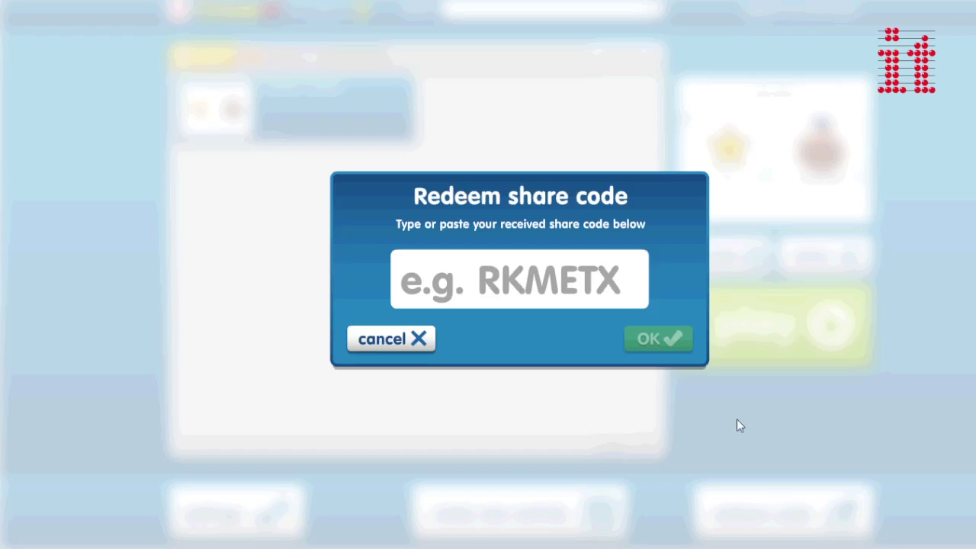
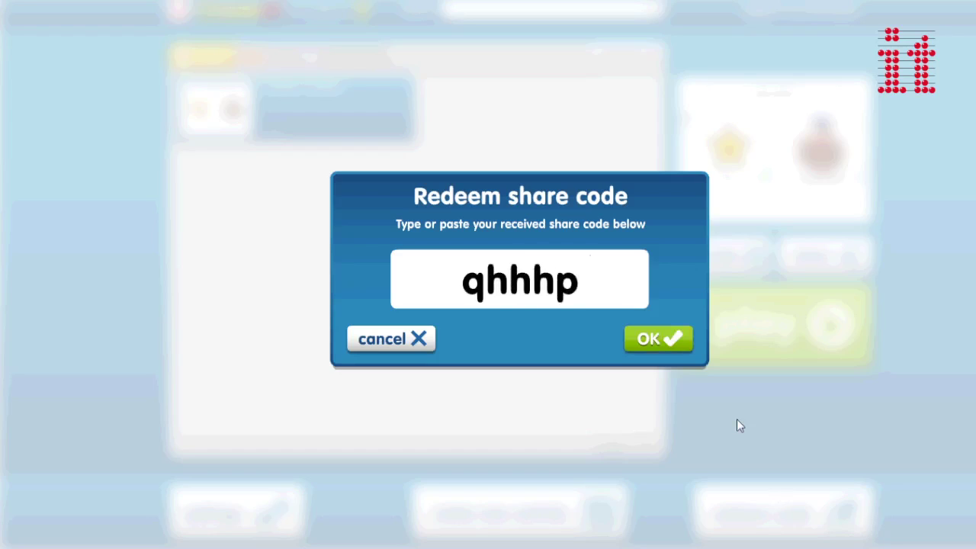
{"action": "left_click", "coordinate": [650, 339]}
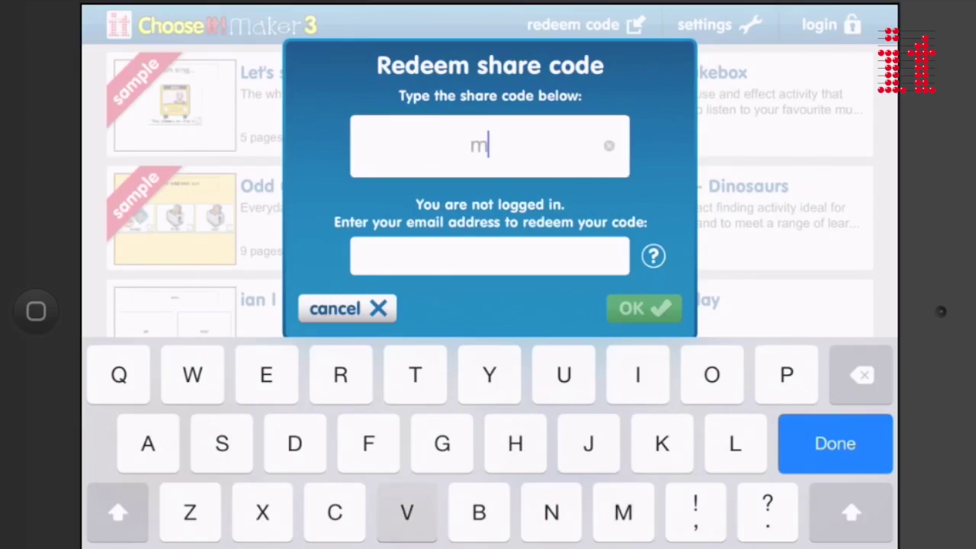
On the iPad, submit the share code with an email address, download My Holiday and play it.
{"action": "left_click", "coordinate": [366, 255]}
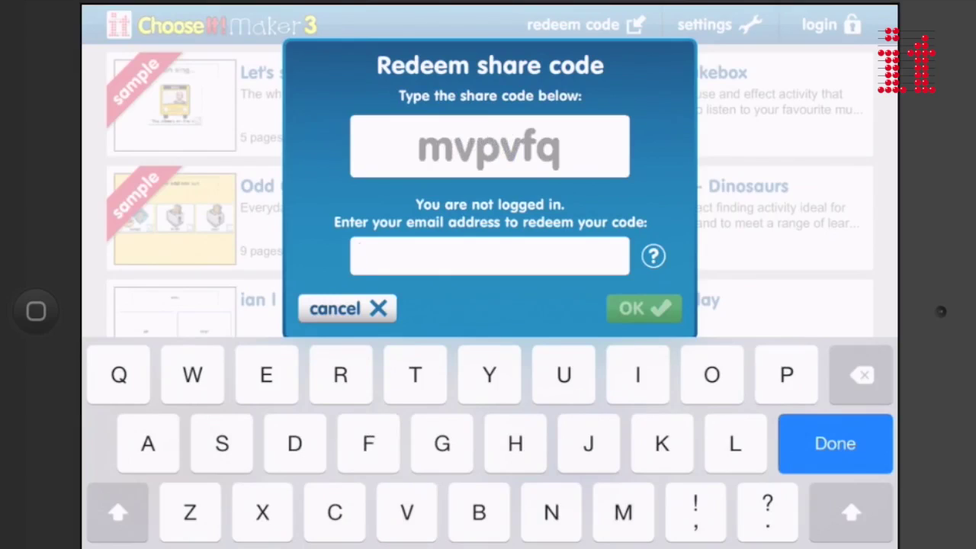
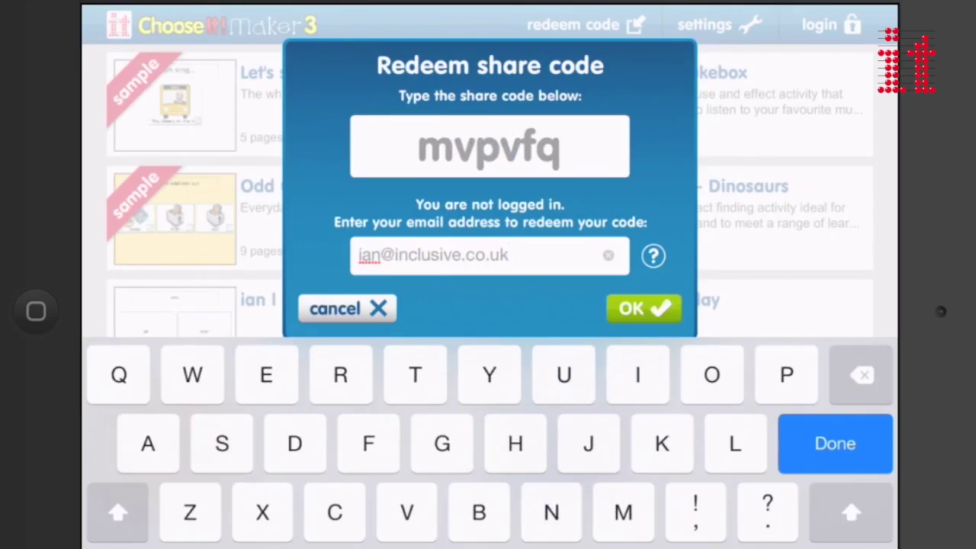
{"action": "key", "text": "Return"}
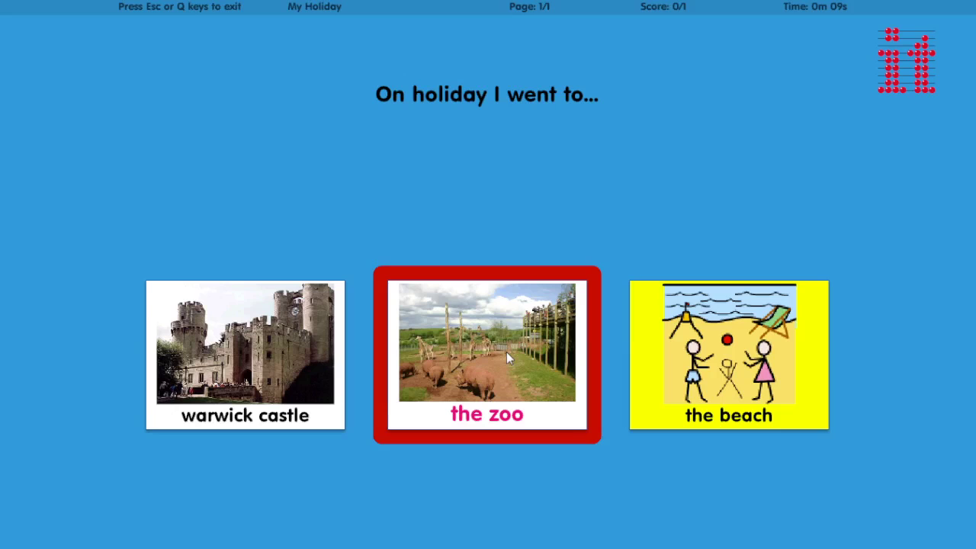
{"action": "left_click", "coordinate": [467, 351]}
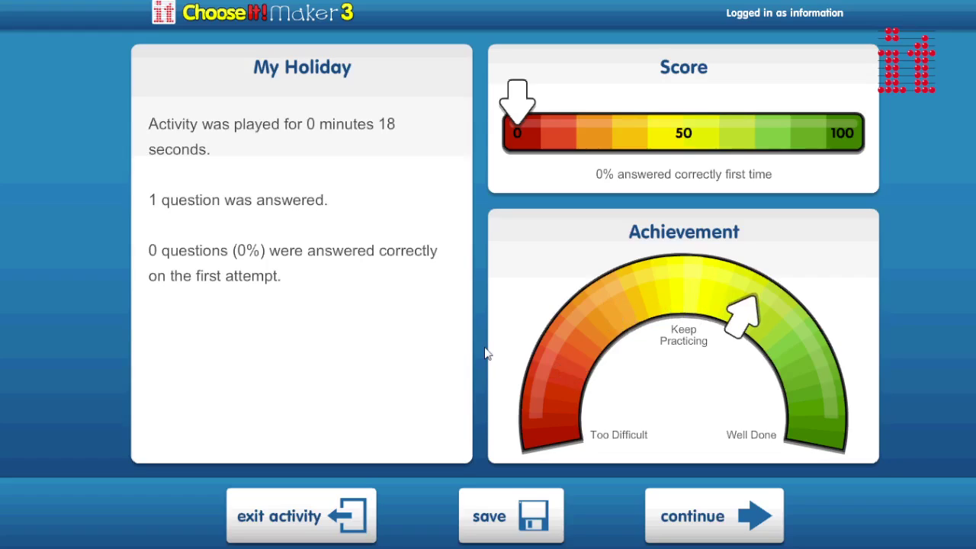
Open the Save results dialog for My Holiday's results.
{"action": "left_click", "coordinate": [531, 519]}
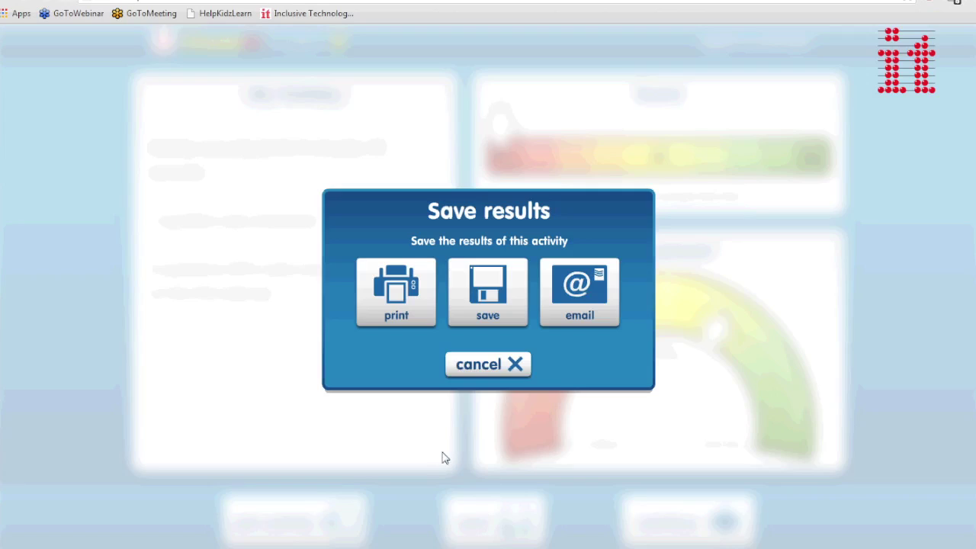